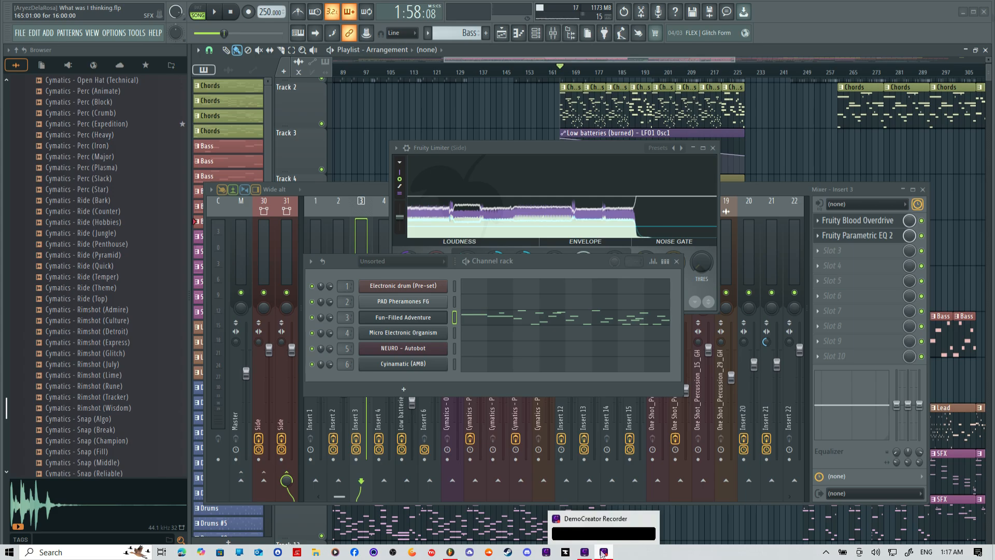
# Play the arrangement from bar 165 while watching the mixer levels, select Insert 3, and stop playback
pyautogui.moveTo(607, 536)
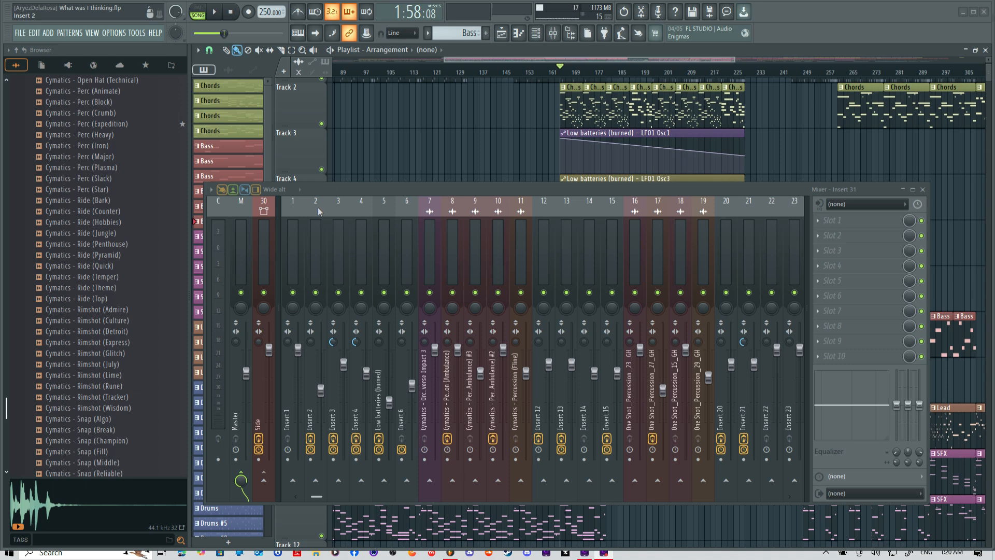
pyautogui.press('space')
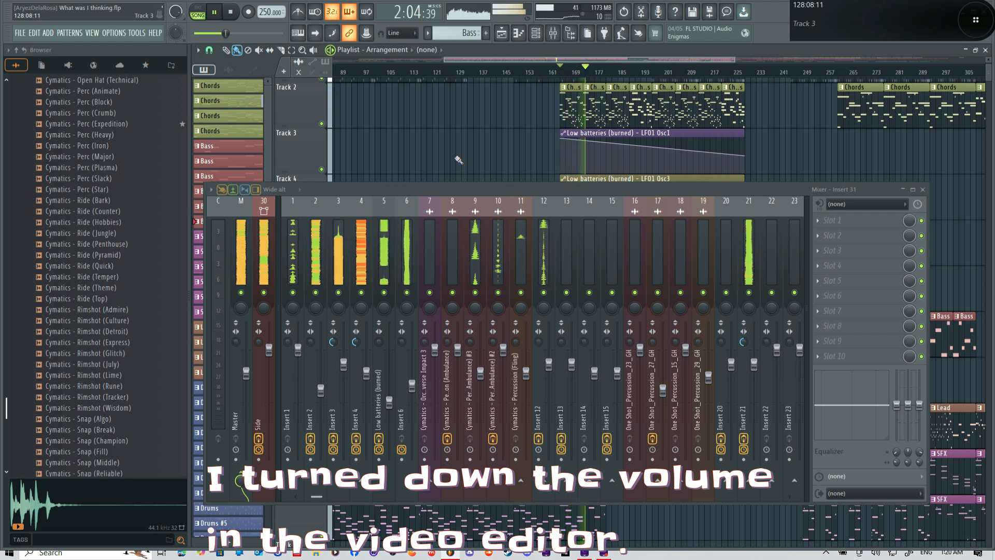
pyautogui.click(340, 226)
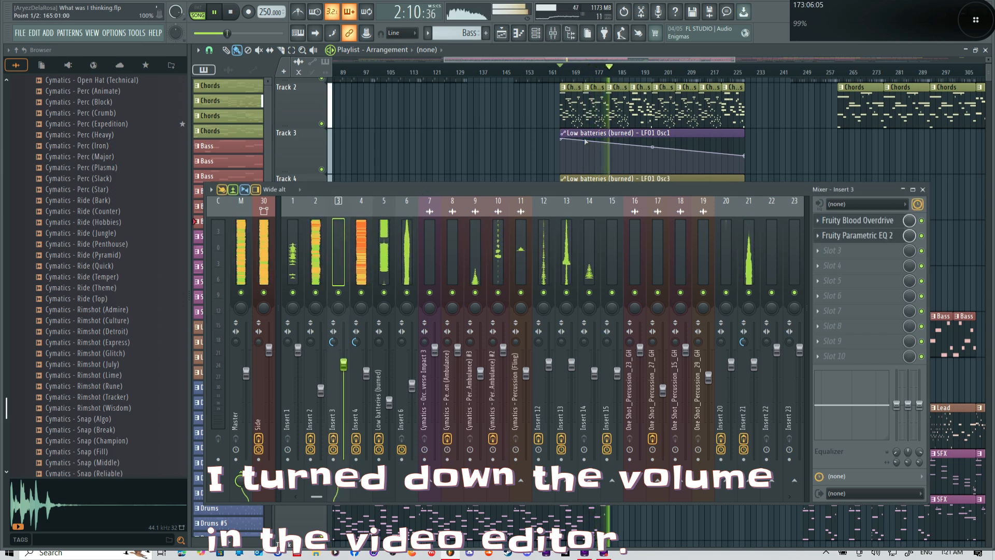
pyautogui.scroll(-3, 586, 141)
pyautogui.press('space')
pyautogui.scroll(2, 586, 141)
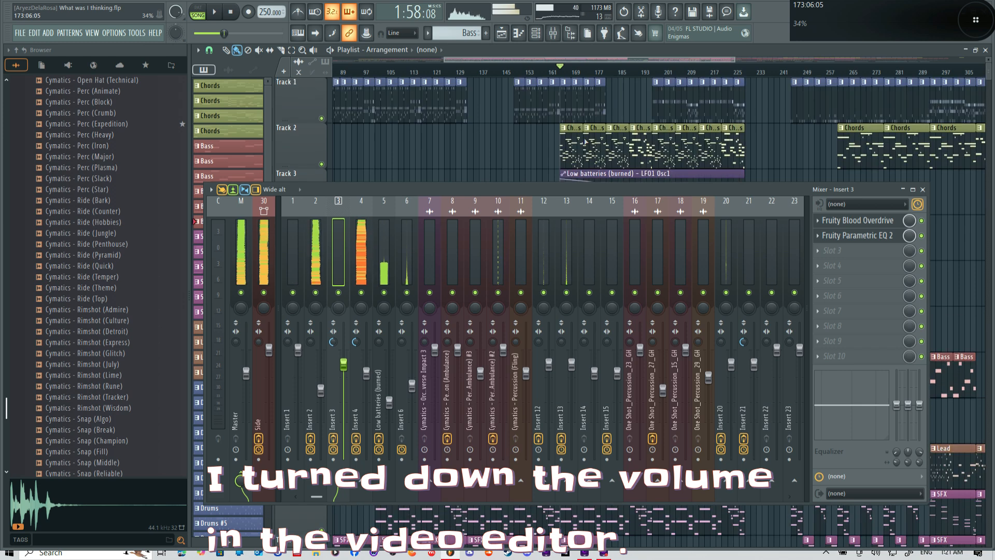
# Move the song position to bar 149 near the Bass clips, play that section and stop it
pyautogui.scroll(-3, 586, 140)
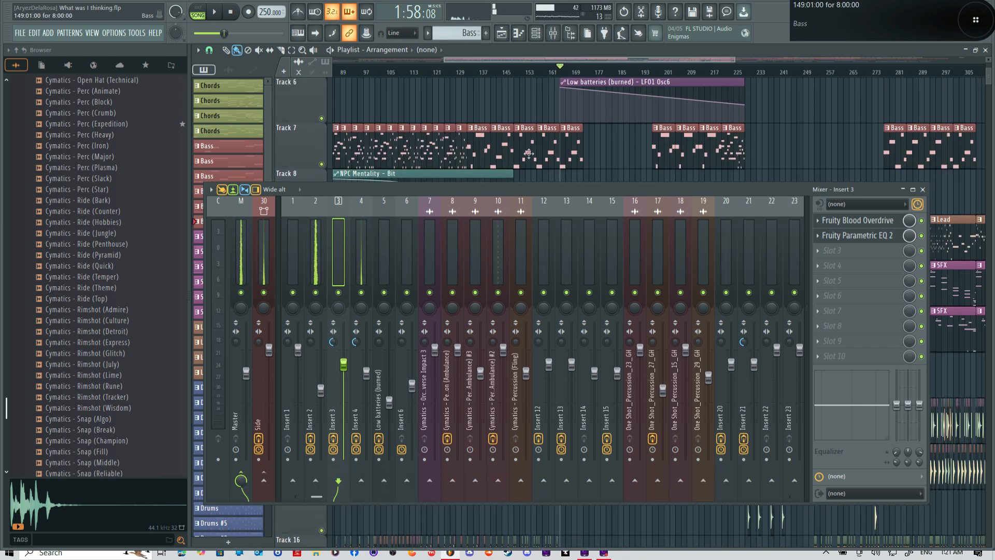
pyautogui.click(517, 73)
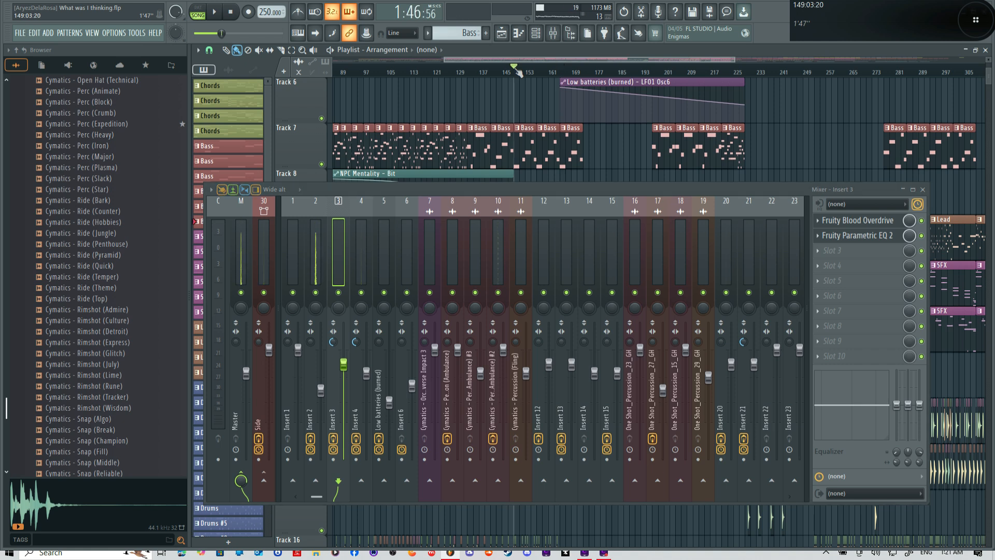
pyautogui.press('space')
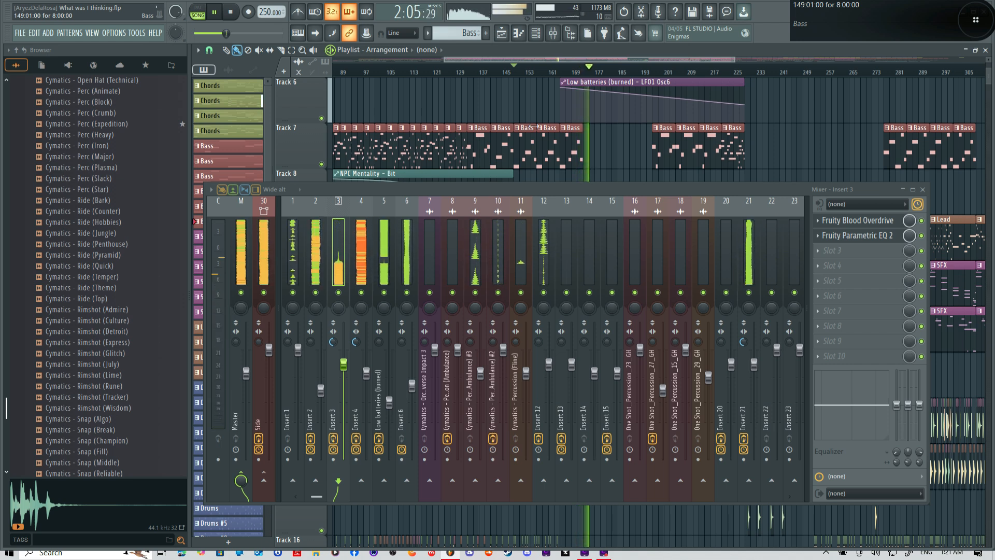
pyautogui.press('space')
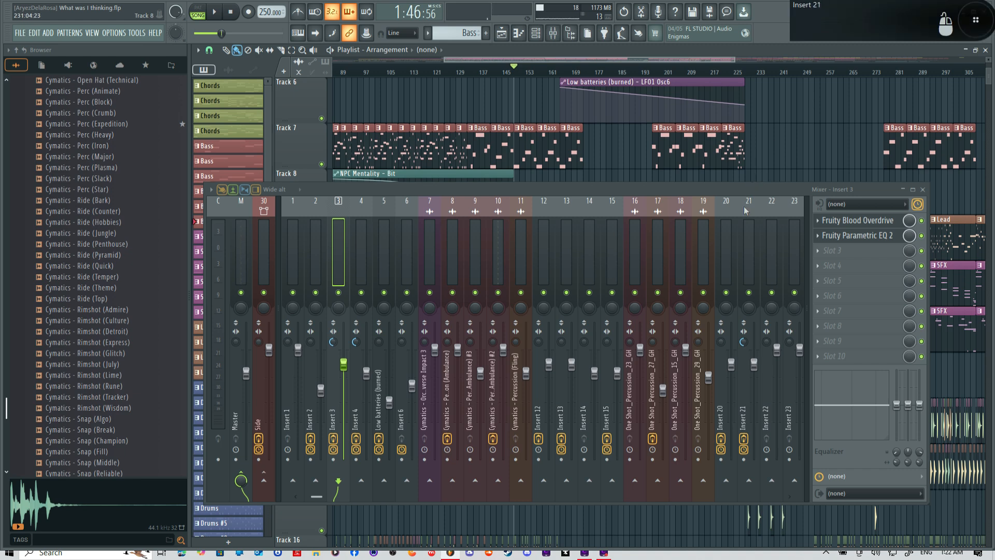
# Dock mixer track Insert 31 to the left side of the mixer
pyautogui.scroll(-5, 738, 228)
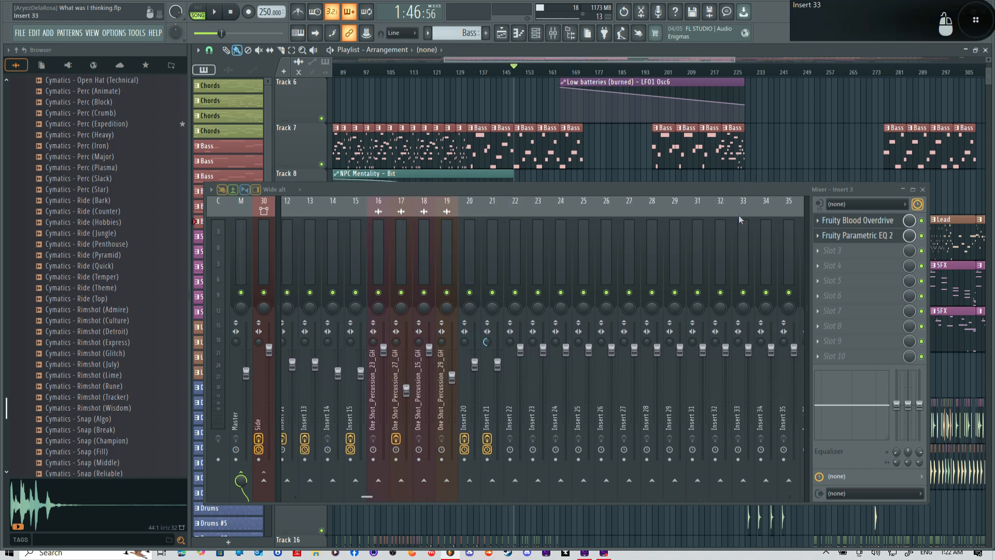
pyautogui.rightClick(695, 207)
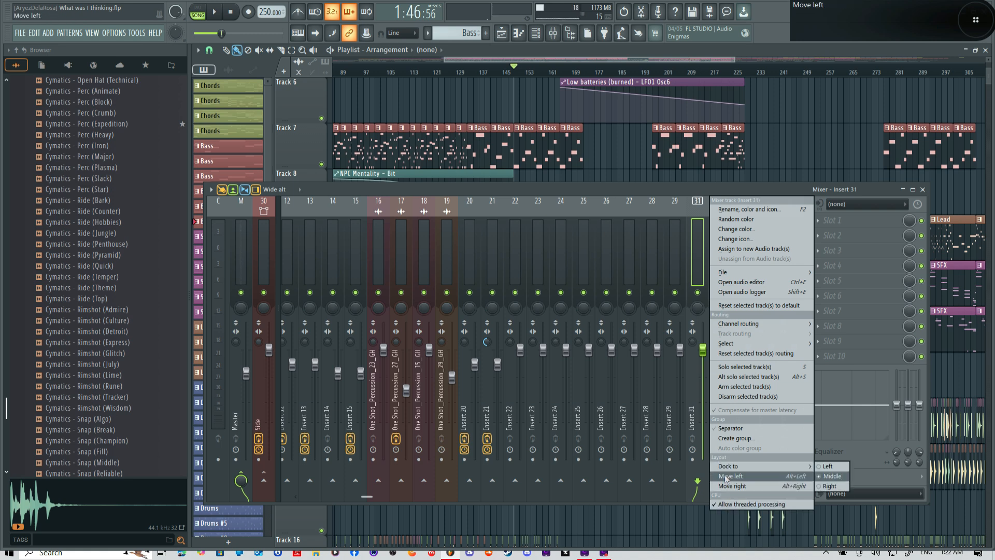
pyautogui.moveTo(727, 469)
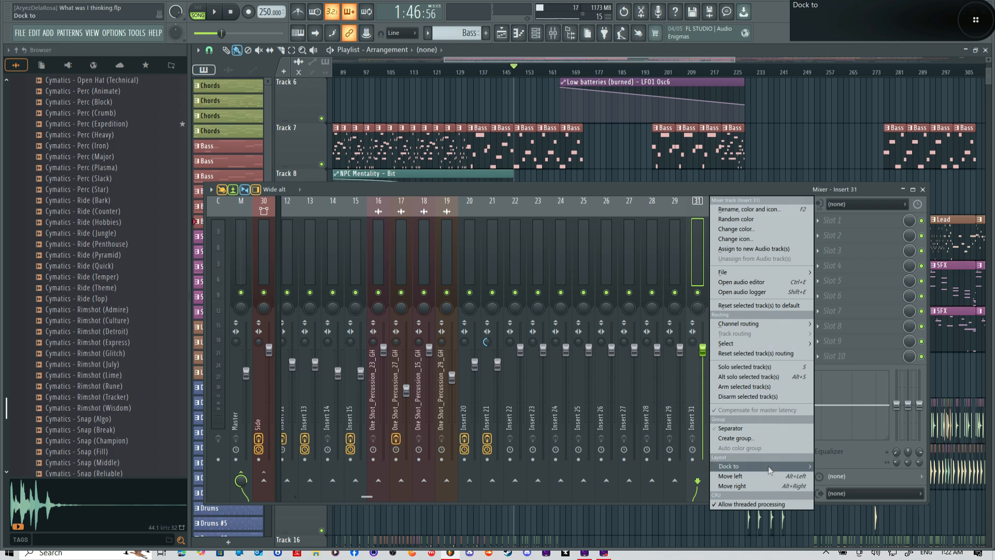
pyautogui.moveTo(794, 465)
pyautogui.click(826, 465)
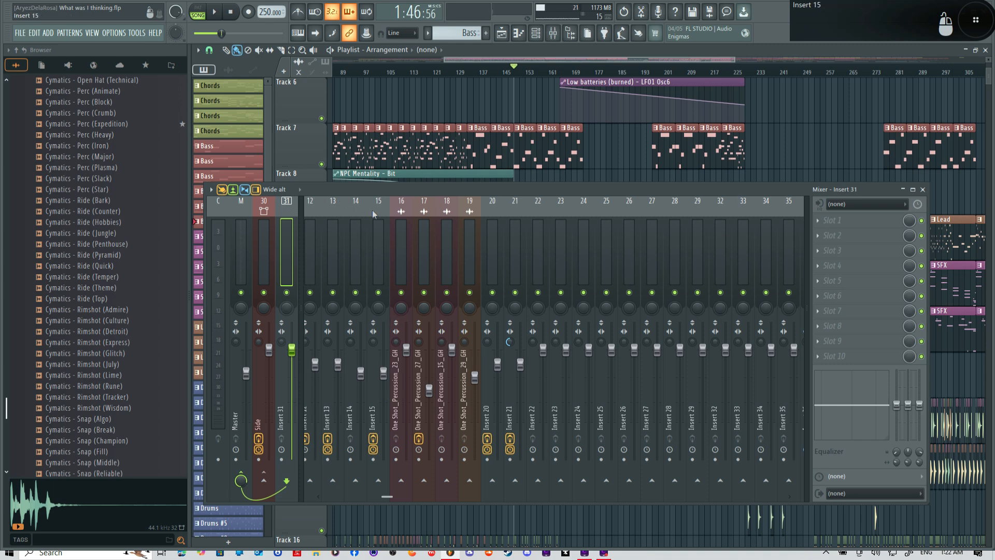
# Name mixer track 31 with the preset name Side
pyautogui.scroll(5, 335, 217)
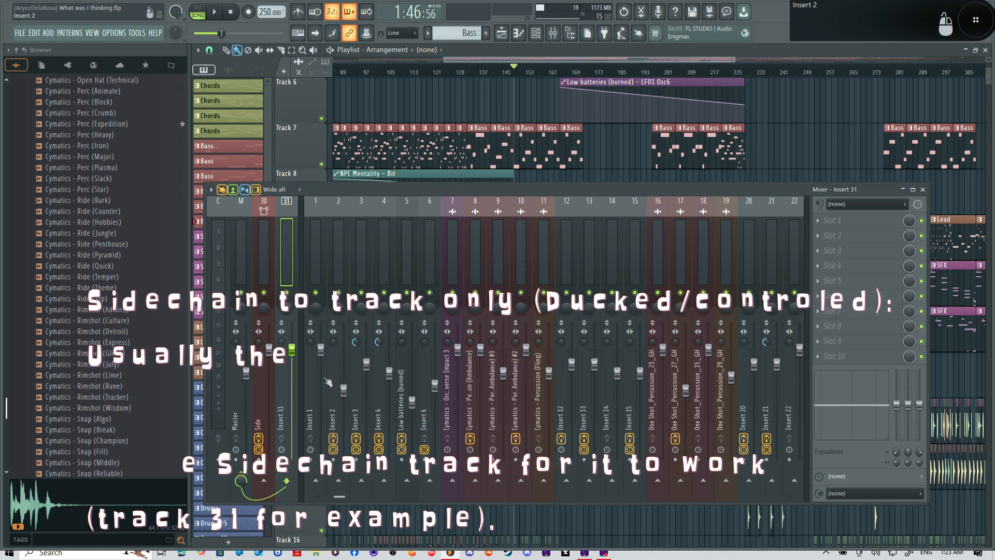
pyautogui.rightClick(290, 210)
pyautogui.click(328, 211)
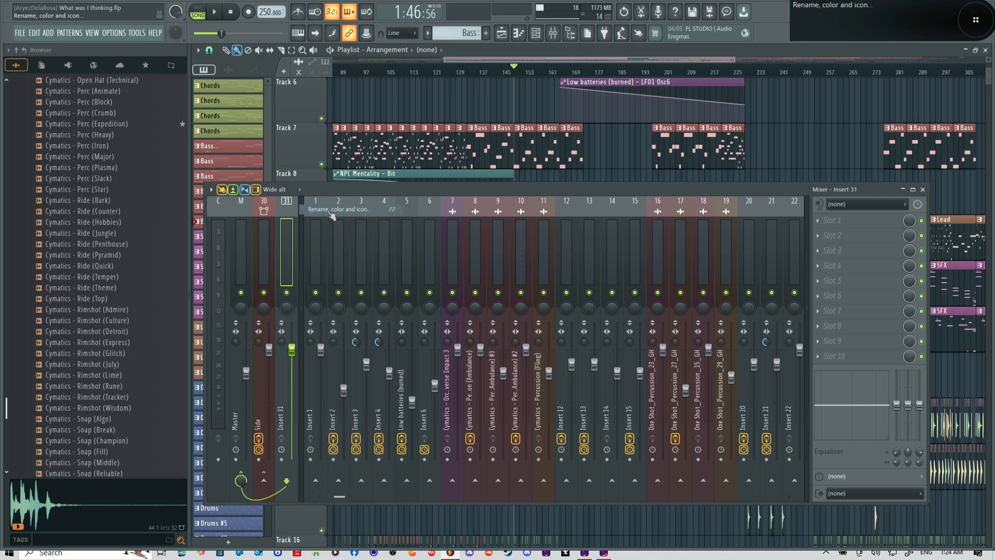
pyautogui.click(220, 209)
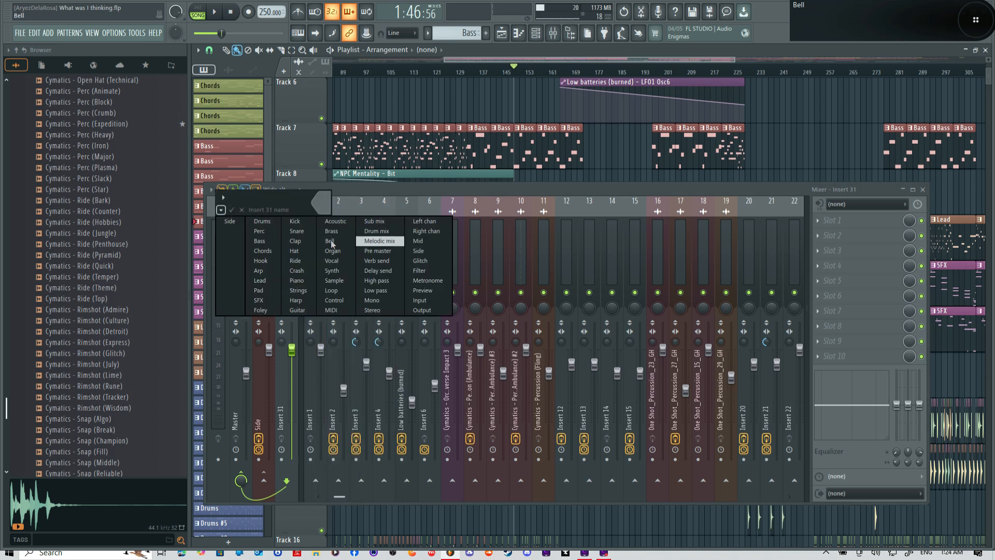
pyautogui.click(418, 251)
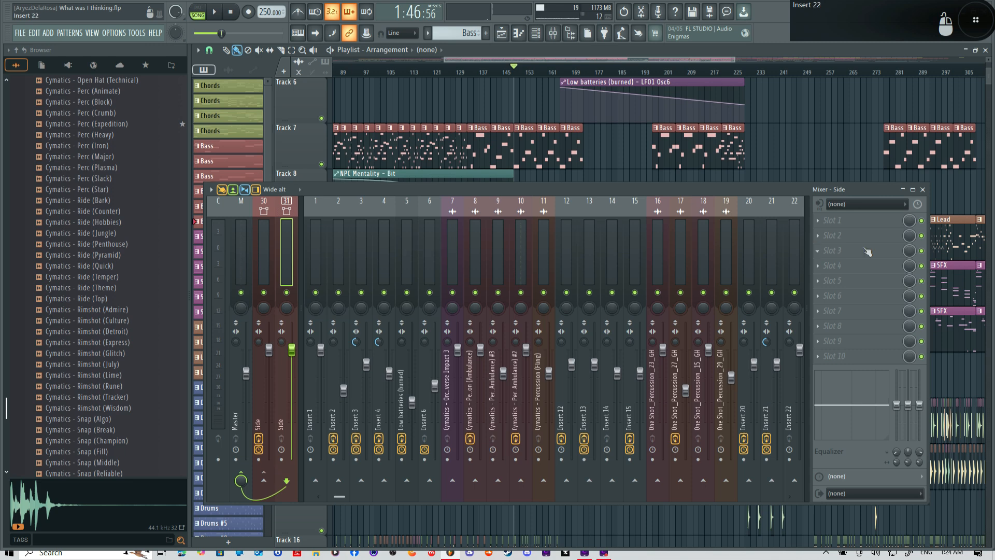
# Load Fruity Limiter in the first effect slot of Side track 31, switch it to compressor mode and move its window out of the way
pyautogui.click(819, 223)
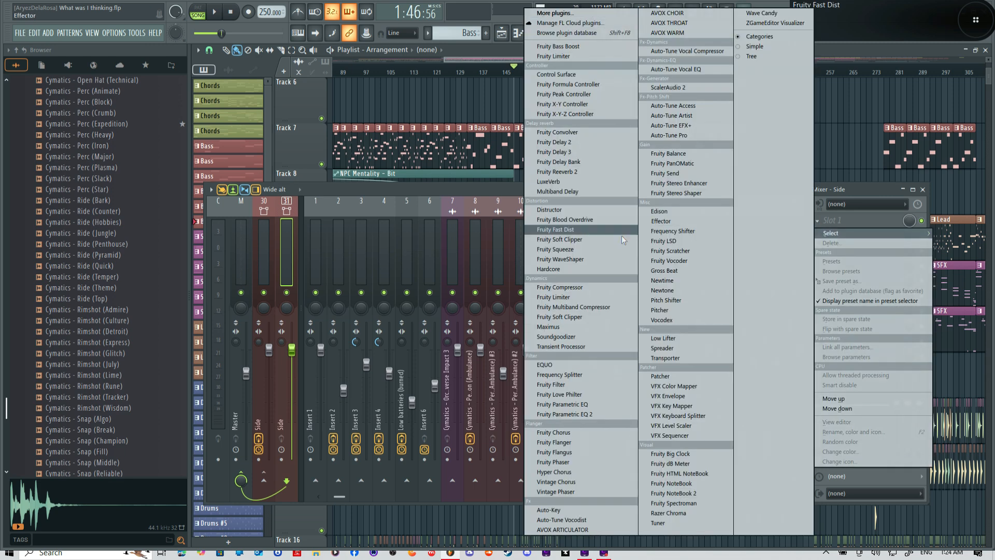
pyautogui.click(589, 296)
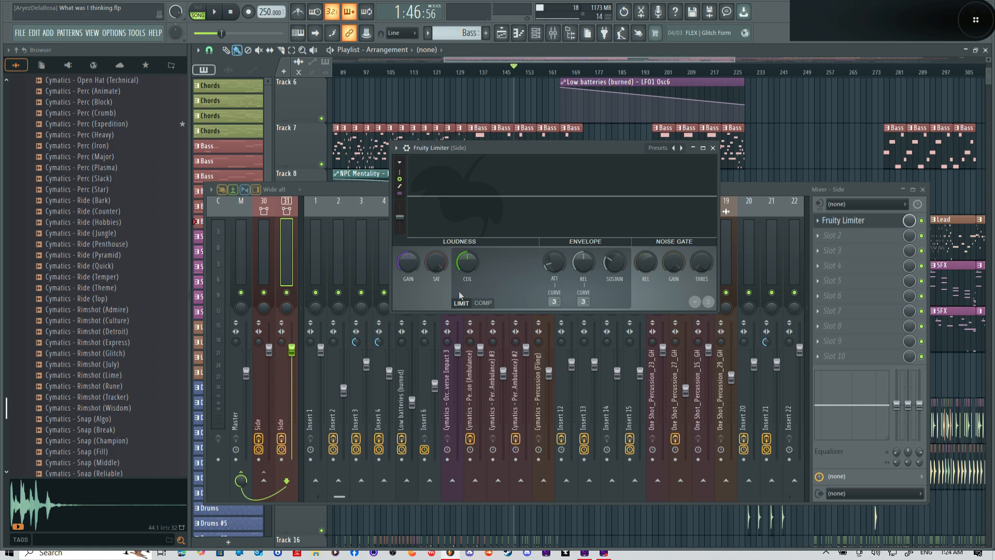
pyautogui.click(490, 303)
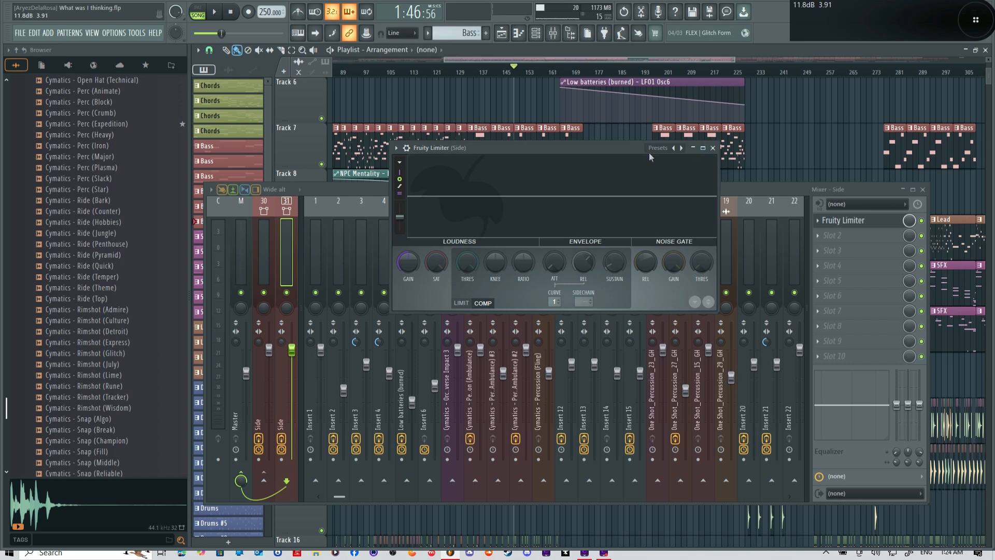
pyautogui.moveTo(634, 149); pyautogui.dragTo(0, 162)
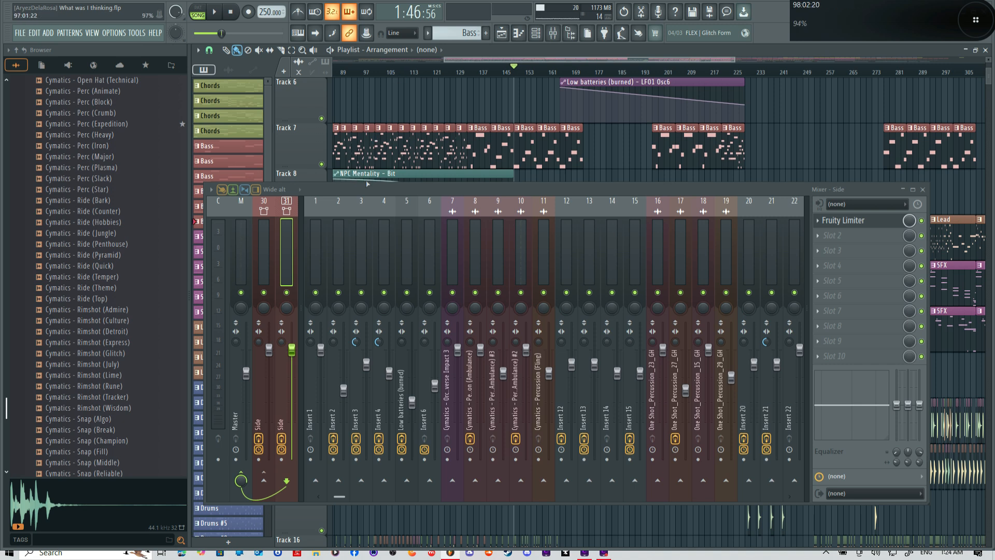
# Sidechain mixer track Insert 2 to Side track 31 while keeping its route to the Master
pyautogui.click(338, 209)
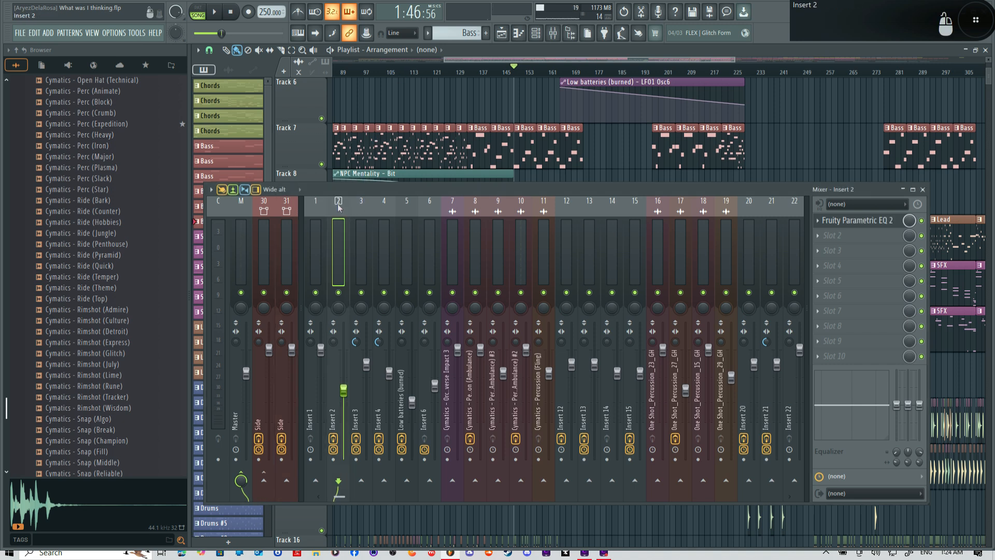
pyautogui.rightClick(338, 208)
pyautogui.press('Escape')
pyautogui.rightClick(287, 481)
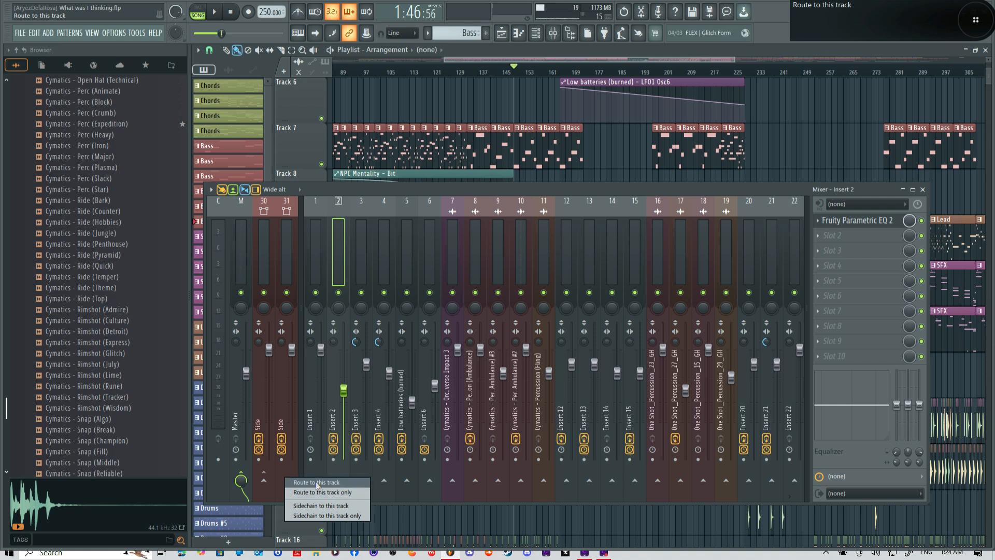
pyautogui.click(311, 507)
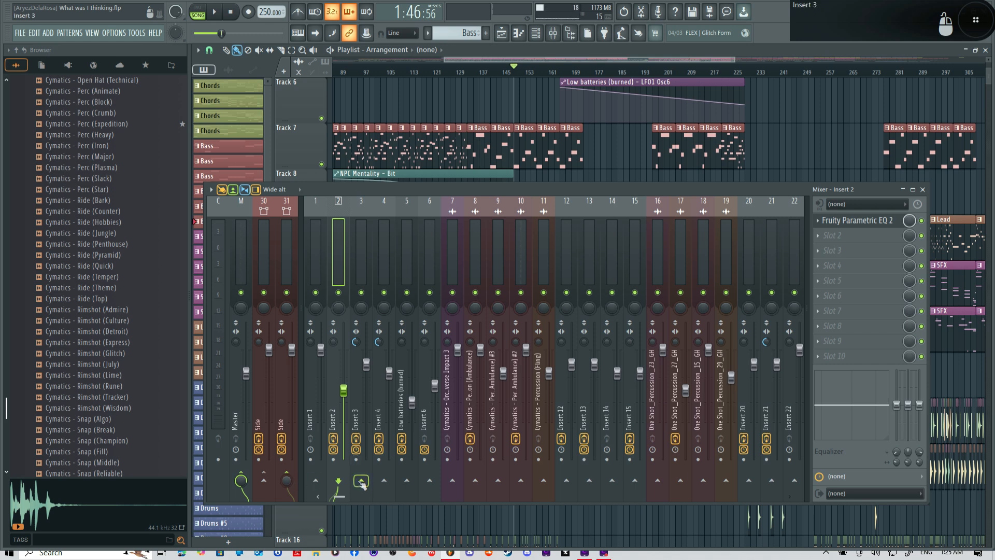
# Route mixer track Insert 3 to Side track 31 with the sidechain-only option
pyautogui.click(365, 209)
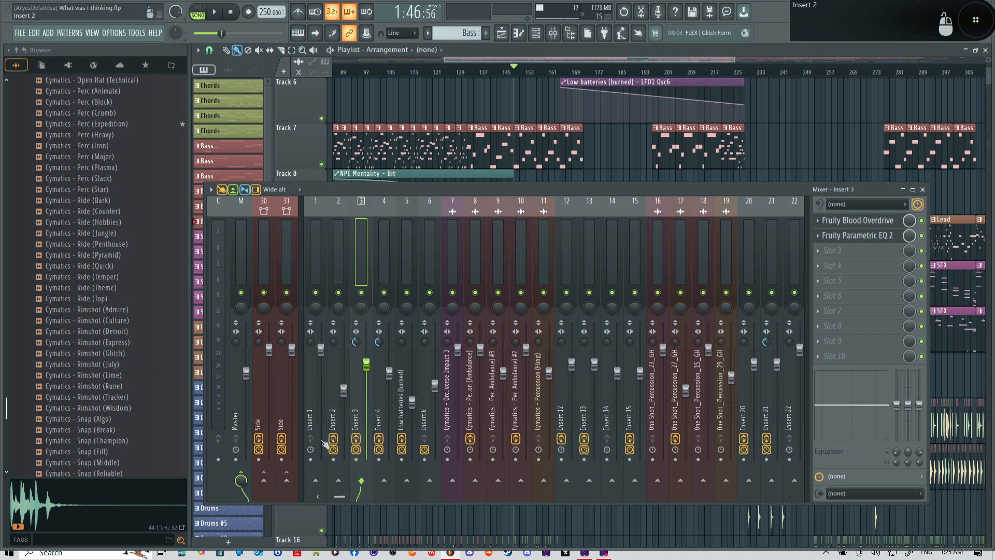
pyautogui.rightClick(289, 482)
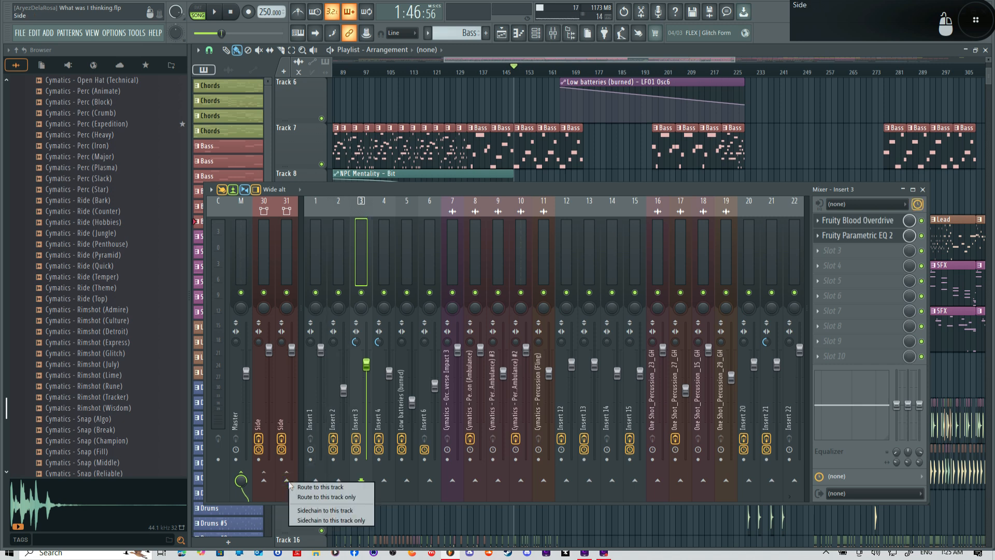
pyautogui.click(312, 521)
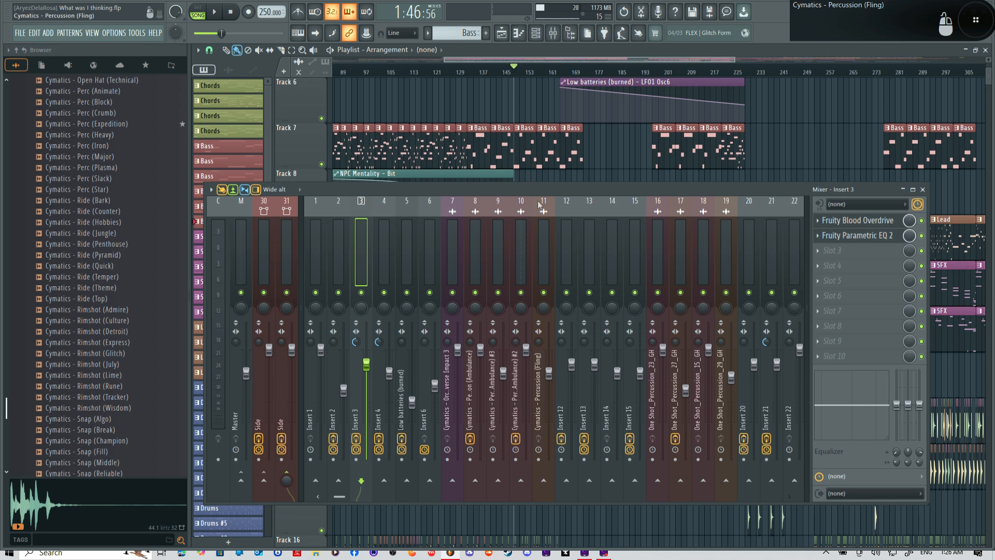
# Play the song from bar 133 and adjust Insert 3's send level to Side track 31, then stop playback
pyautogui.press('space')
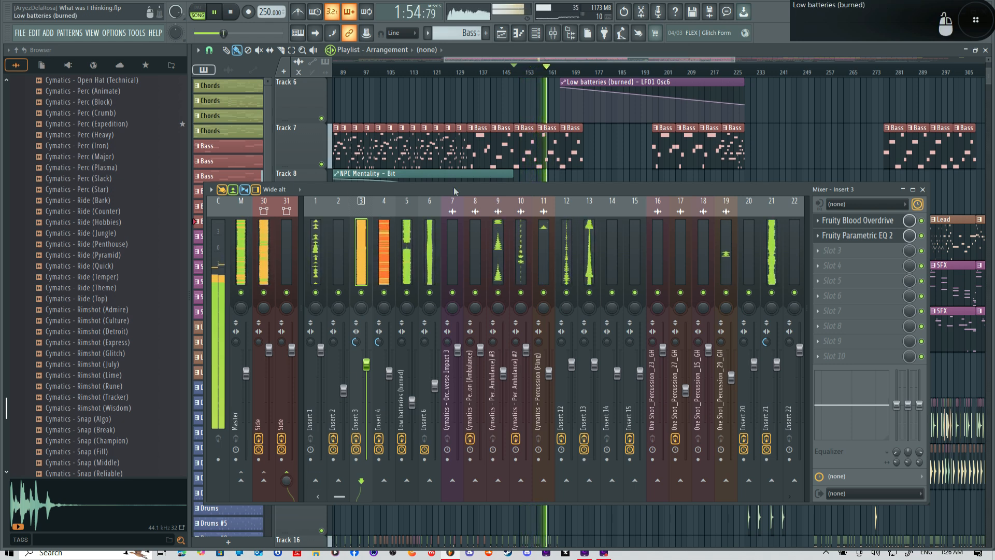
pyautogui.click(474, 74)
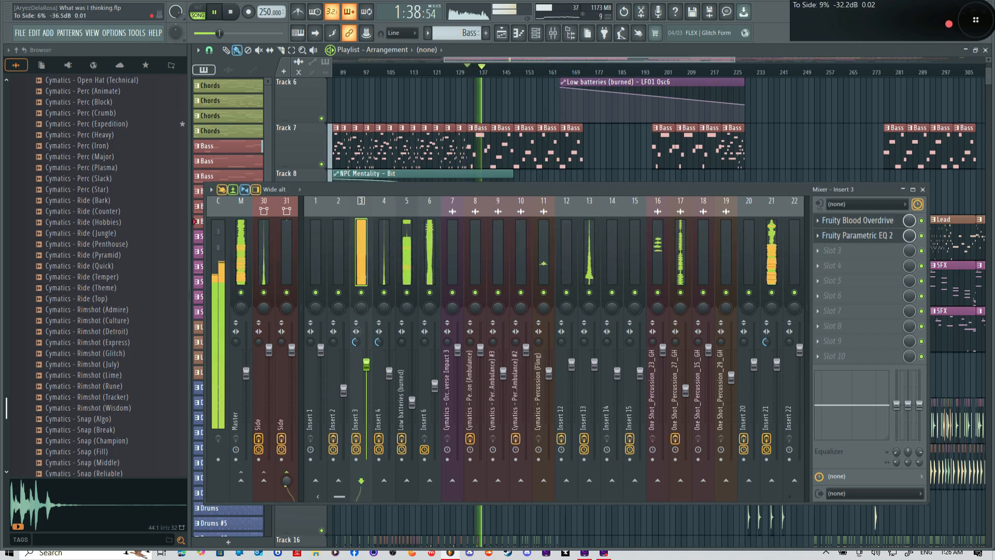
pyautogui.moveTo(286, 487); pyautogui.dragTo(286, 490)
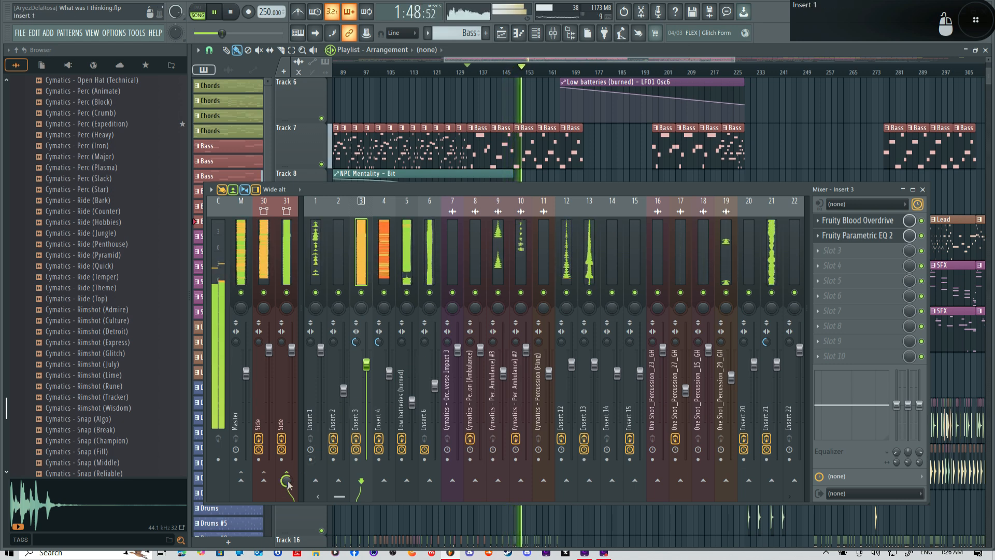
pyautogui.moveTo(285, 477); pyautogui.dragTo(284, 472)
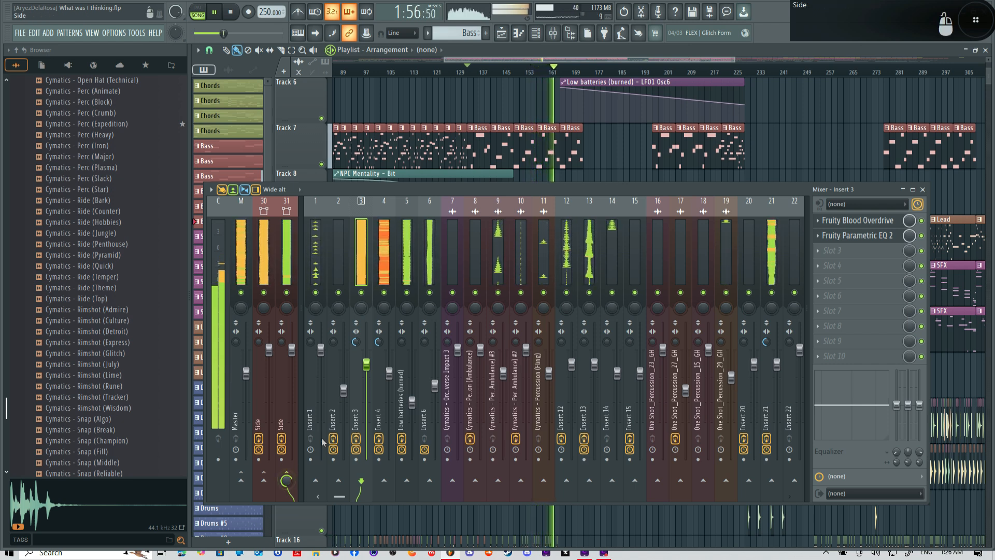
pyautogui.press('space')
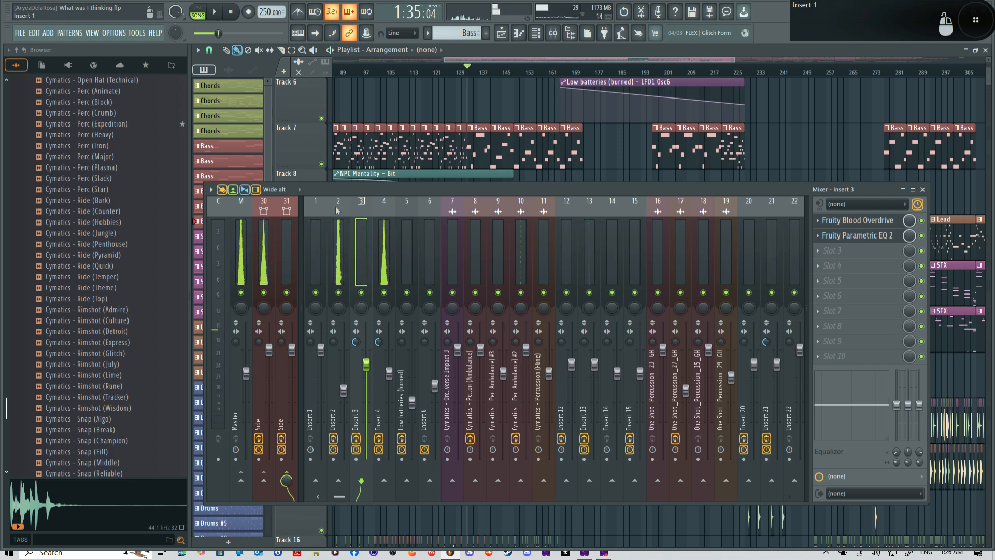
# Bring Side track 31's Fruity Limiter window back over the mixer and compare its limiter controls with its compressor controls
pyautogui.click(293, 210)
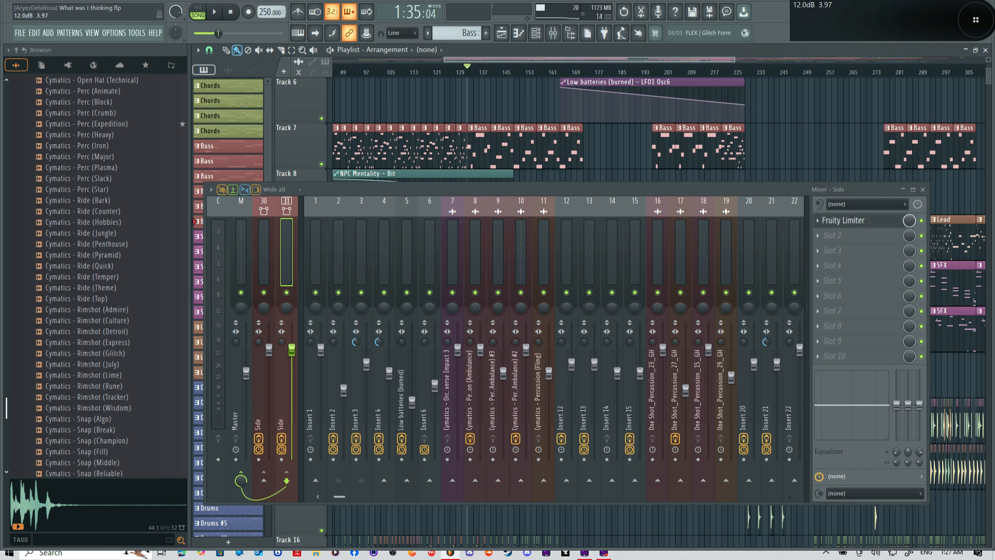
pyautogui.moveTo(207, 1); pyautogui.dragTo(443, 282)
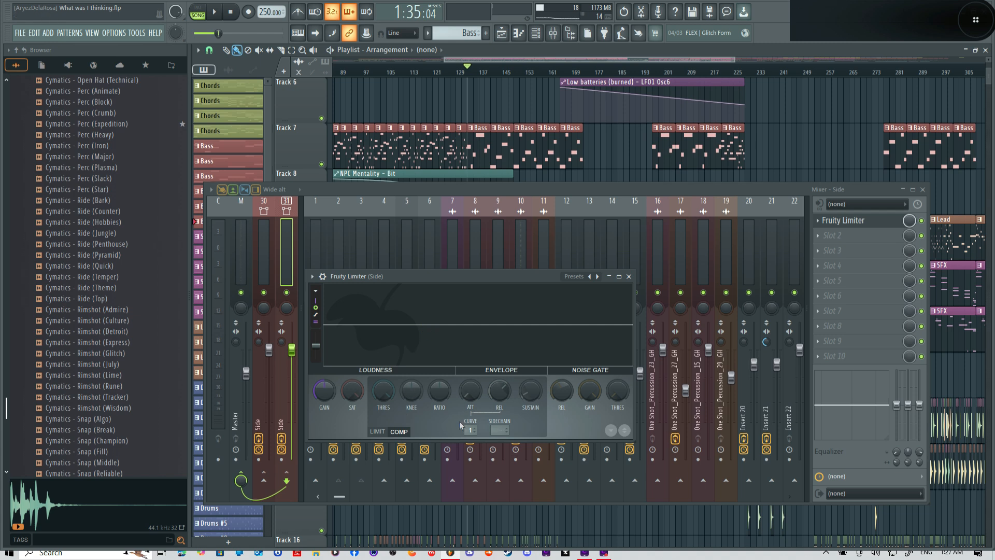
pyautogui.click(377, 432)
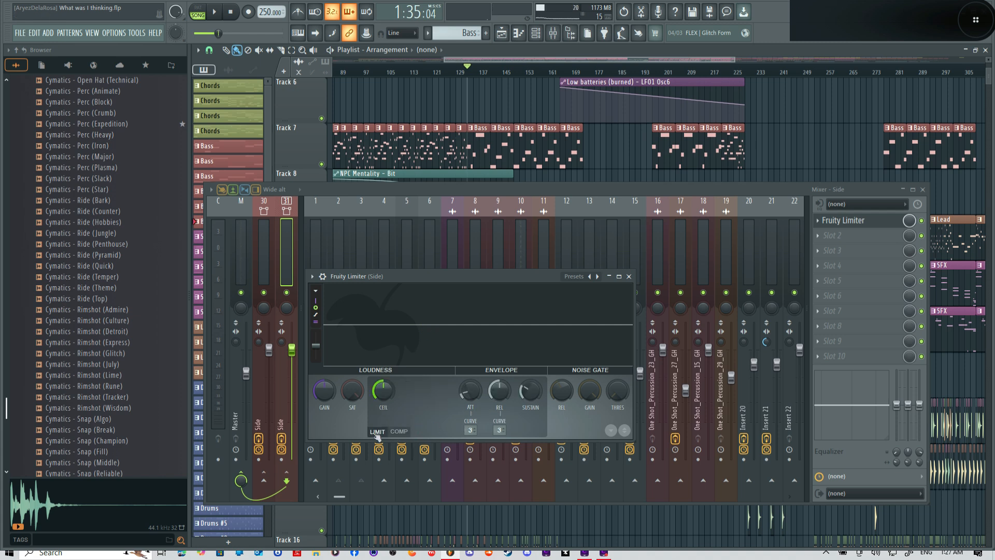
pyautogui.click(398, 431)
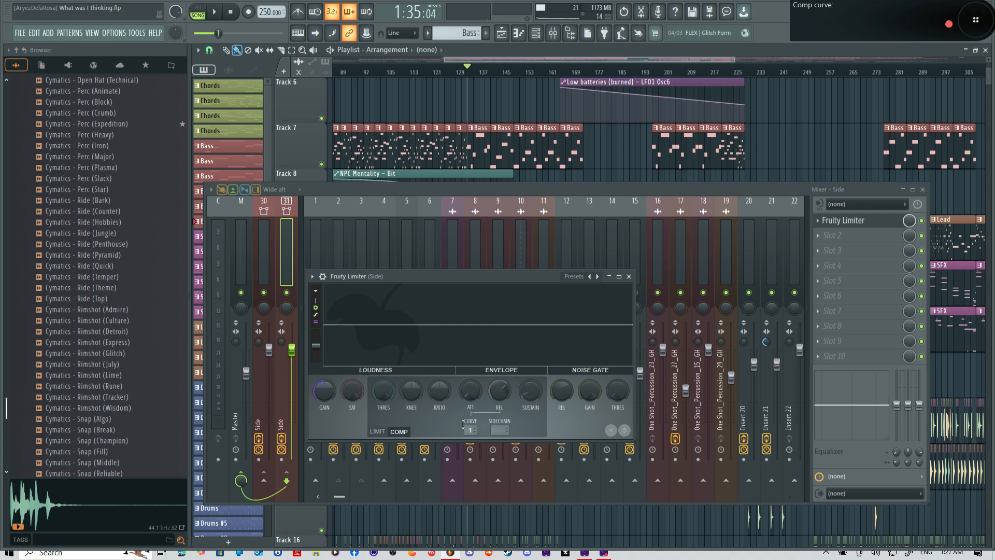
# Set the Fruity Limiter compressor's sidechain input to Insert 3 and lower its threshold to -13.9 dB while the song plays
pyautogui.click(501, 430)
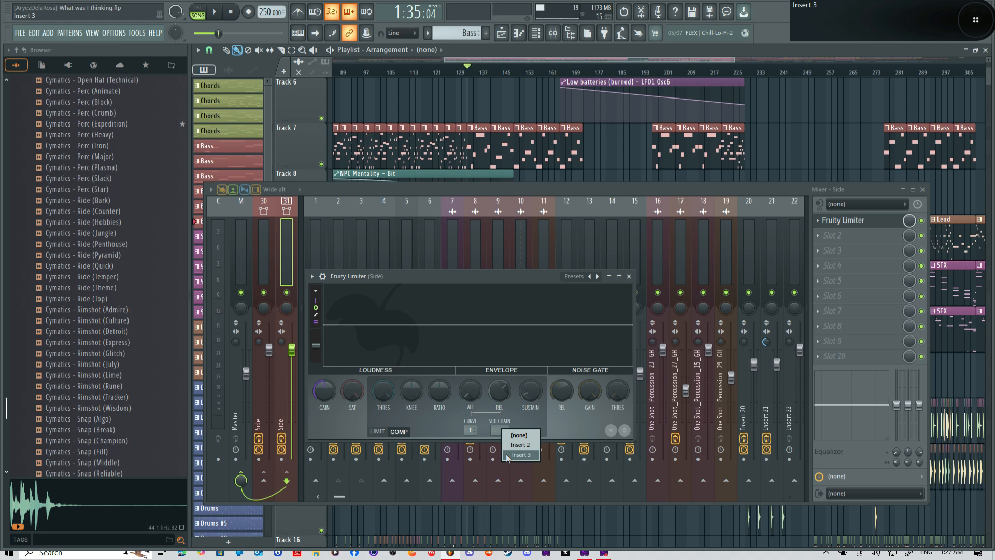
pyautogui.click(520, 454)
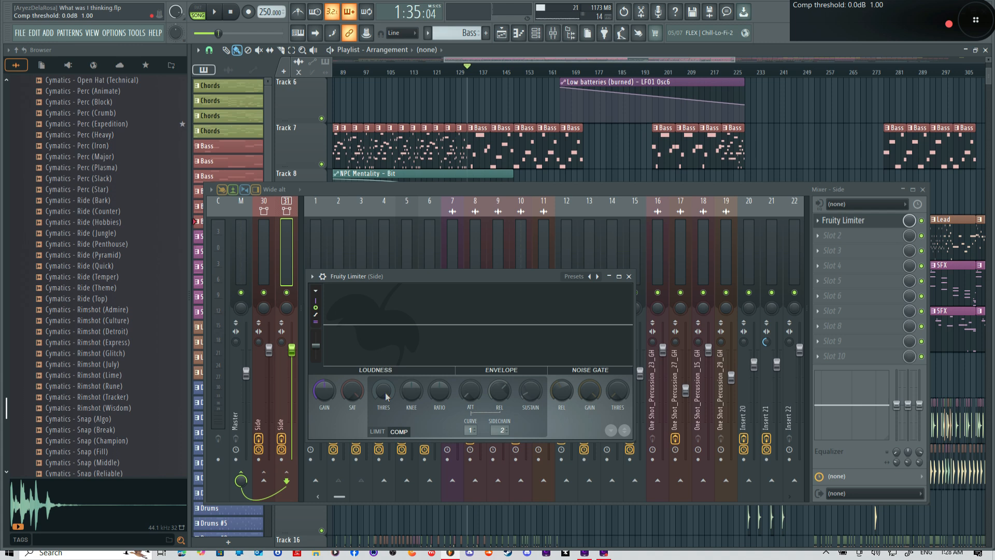
pyautogui.press('space')
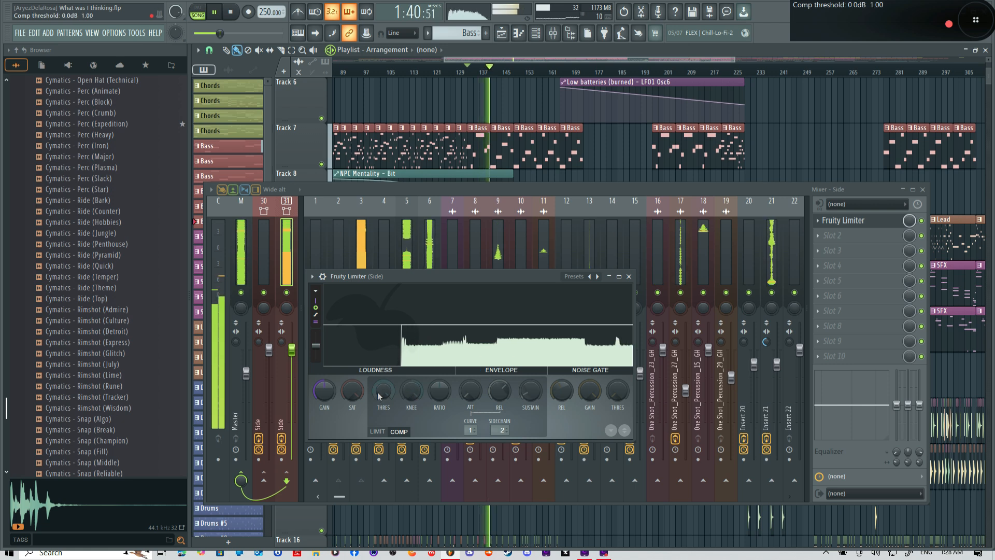
pyautogui.moveTo(378, 397); pyautogui.dragTo(378, 430)
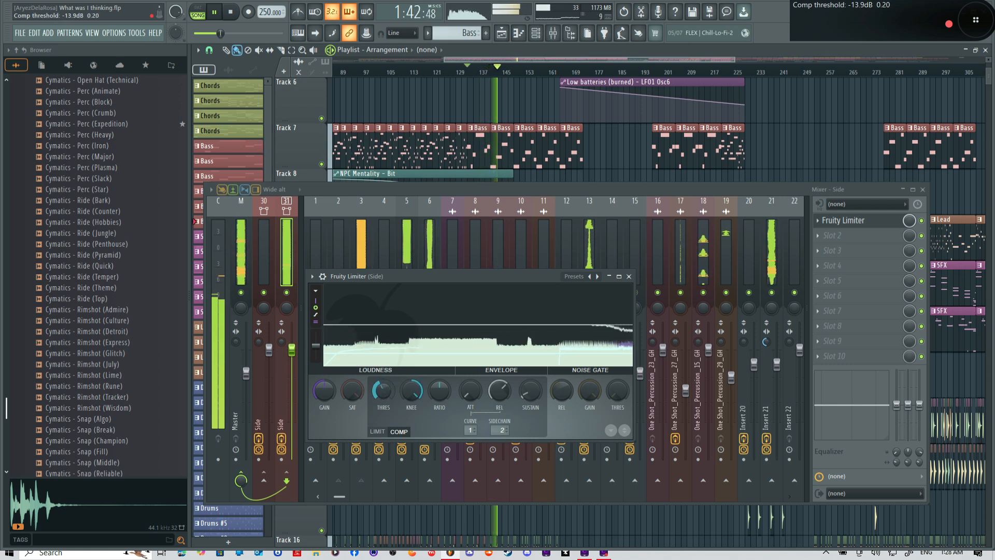
# Set the compressor ratio to 20.0:1 and try the knee at -100% during playback, then stop the song
pyautogui.moveTo(415, 395); pyautogui.dragTo(439, 348)
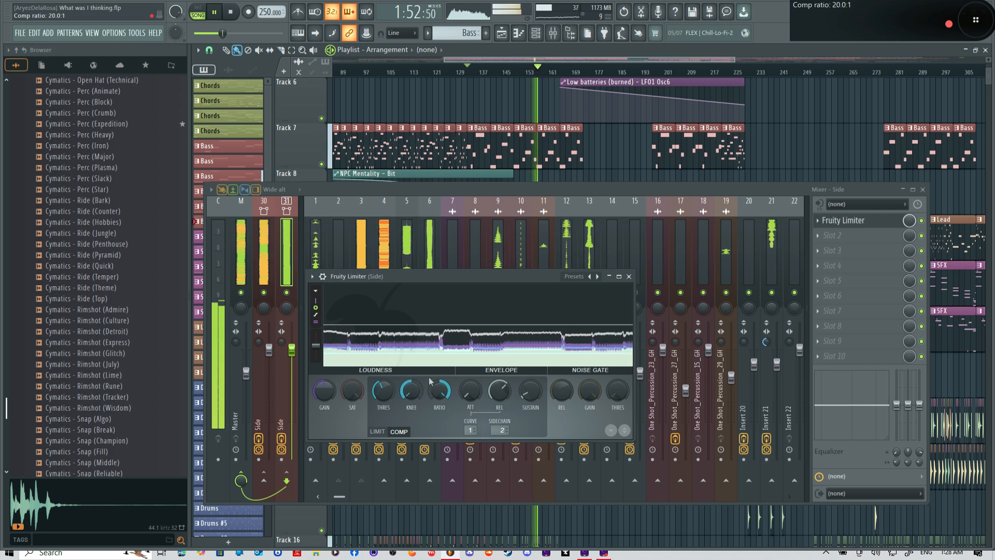
pyautogui.moveTo(430, 382); pyautogui.dragTo(429, 396)
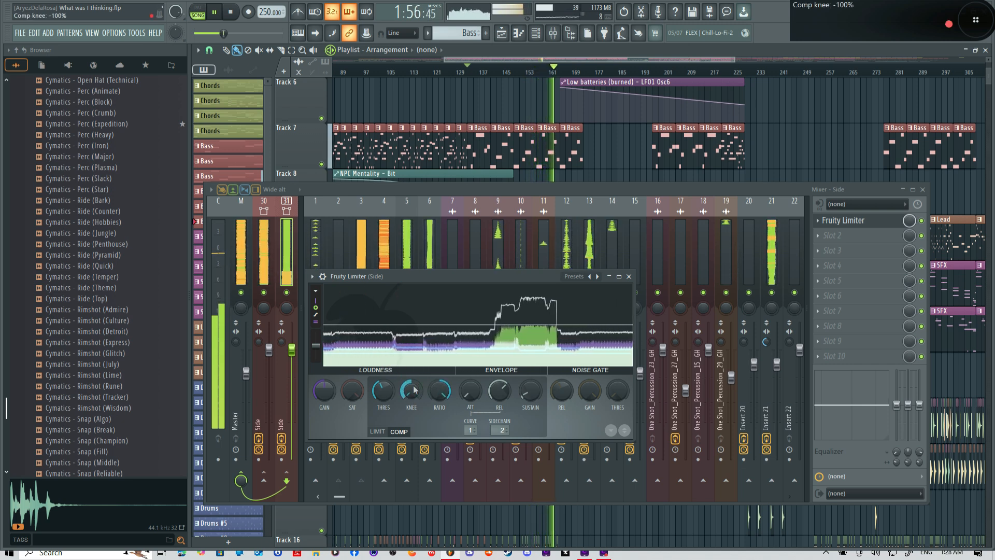
pyautogui.moveTo(414, 389); pyautogui.dragTo(439, 381)
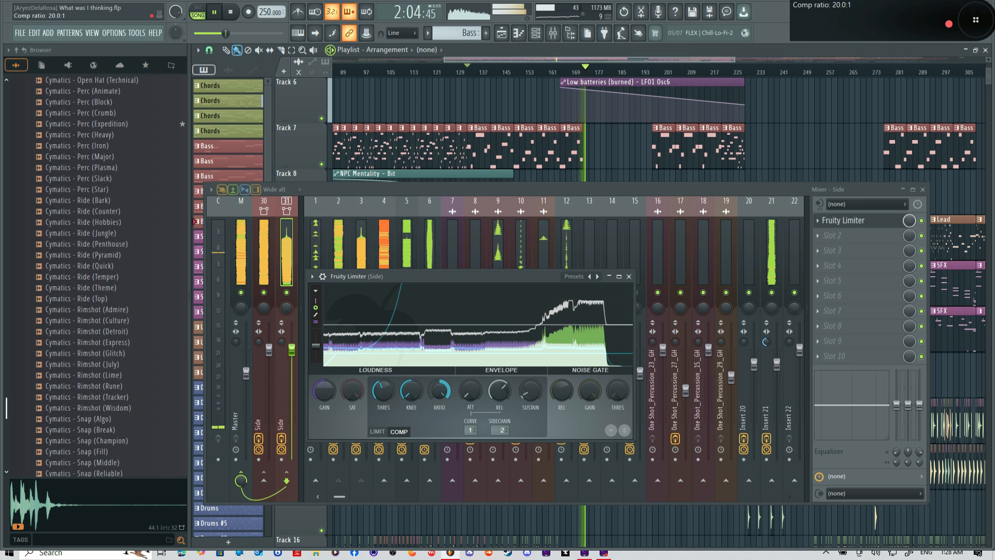
pyautogui.press('space')
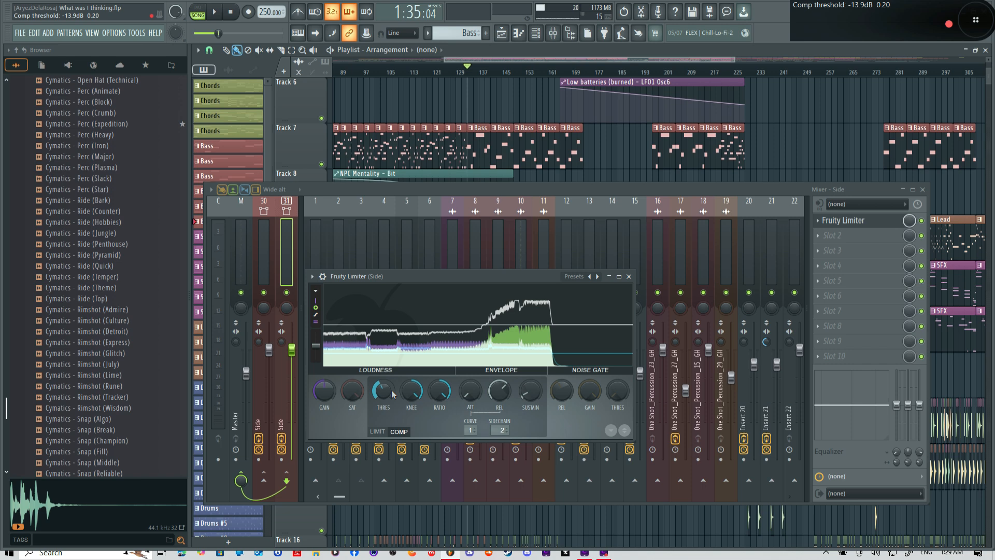
# Maximize Side track 31's Fruity Limiter window to examine the compressor's level graph against the threshold
pyautogui.moveTo(392, 395)
pyautogui.mouseDown()
pyautogui.moveTo(497, 358)
pyautogui.moveTo(482, 348)
pyautogui.moveTo(504, 346)
pyautogui.mouseUp()
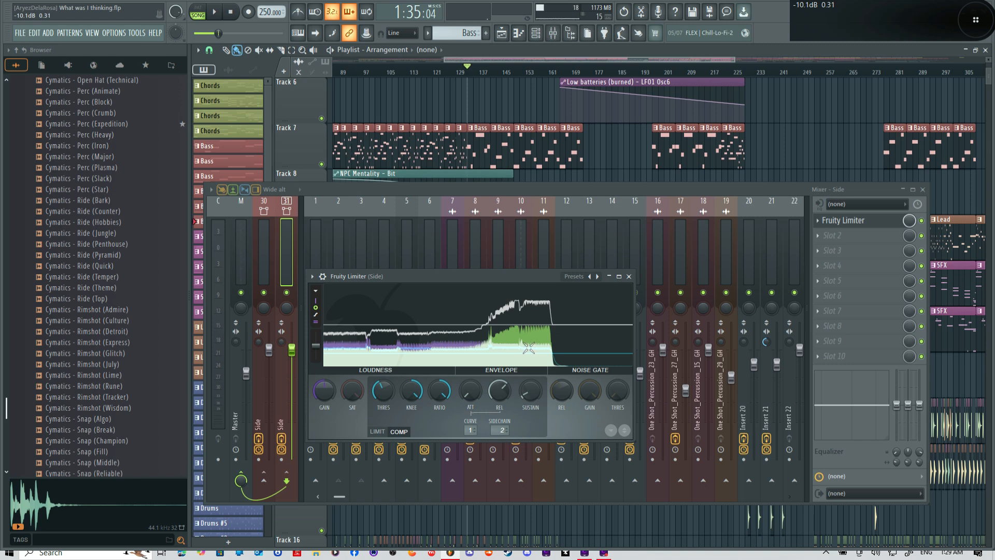
pyautogui.click(618, 277)
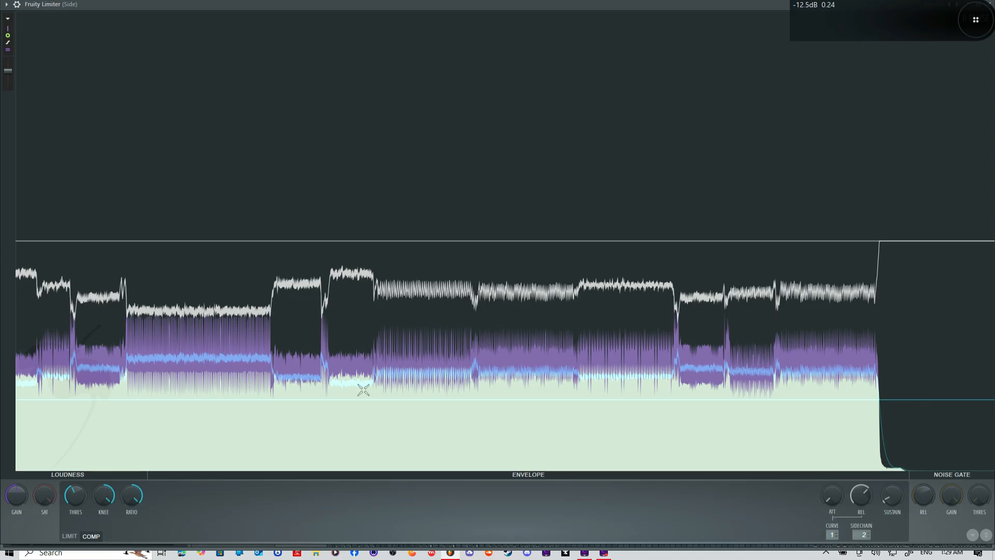